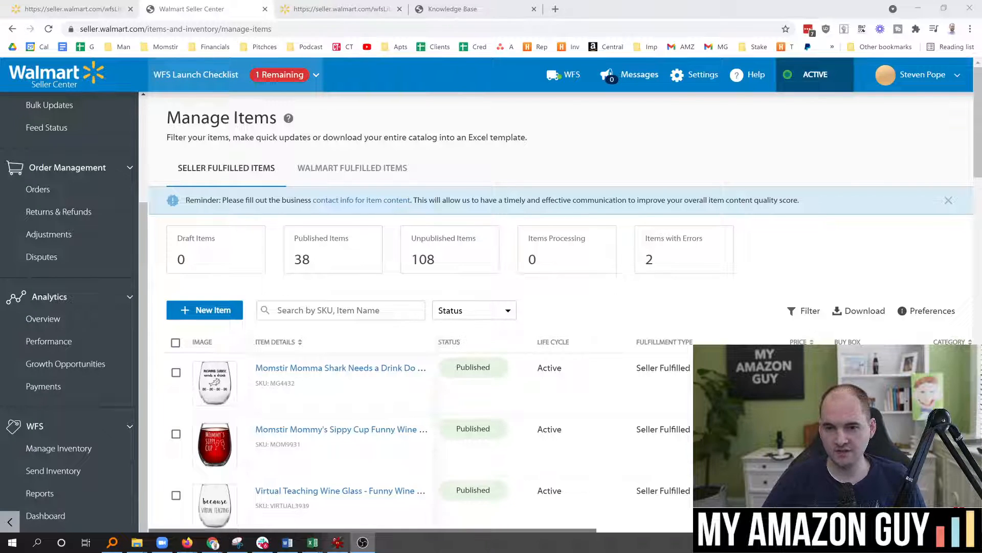
- Open the WFS Launch Checklist and review the WFS Registration, Setup Items For WFS and Prepare To Ship entries
left_click(317, 75)
left_click(316, 74)
left_click(316, 77)
left_click(315, 76)
left_click(292, 76)
left_click(154, 117)
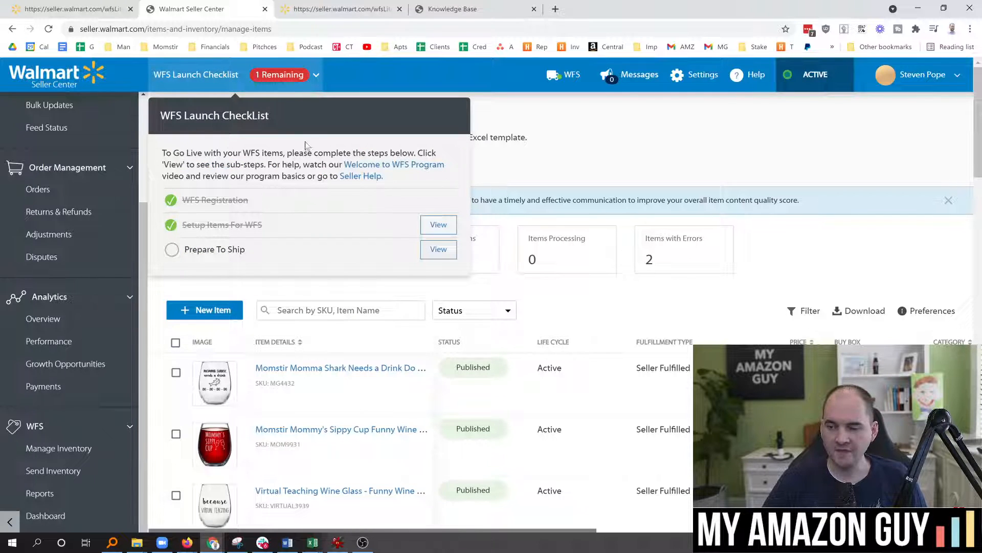
left_click_drag(187, 251, 247, 251)
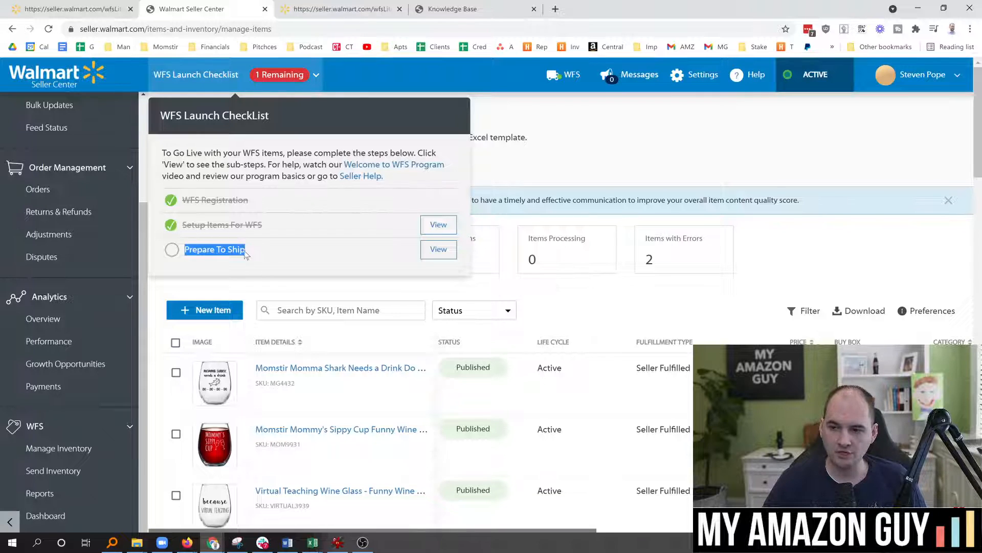
left_click_drag(182, 200, 262, 209)
left_click_drag(179, 230, 303, 234)
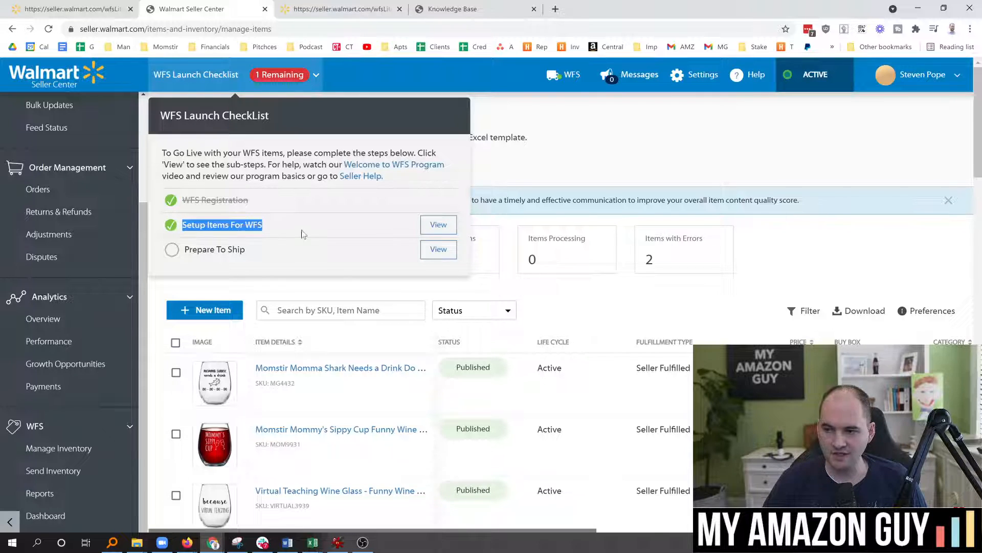
left_click(300, 261)
left_click_drag(183, 250, 246, 252)
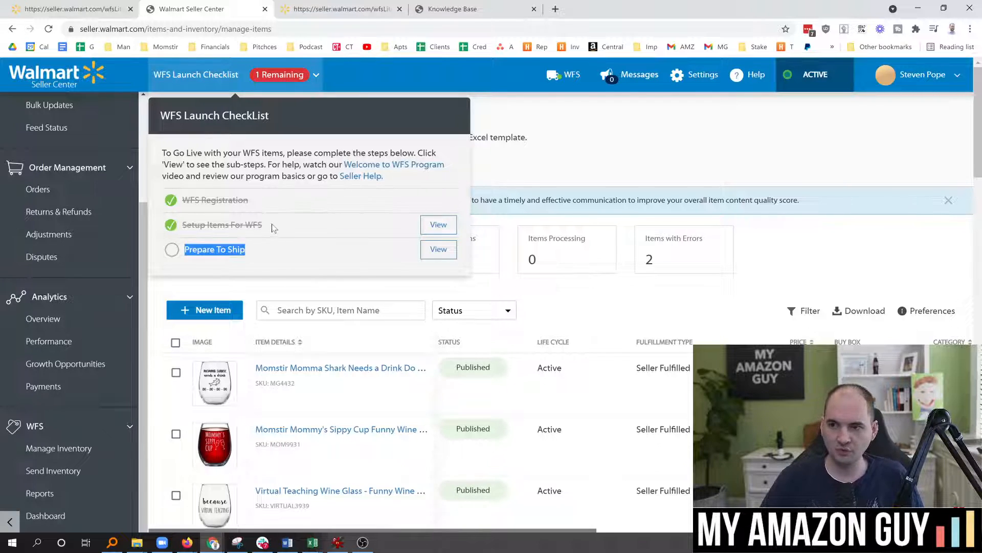
- View the Prepare To Ship checklist entry and follow its Create An Inbound Order link
left_click(437, 252)
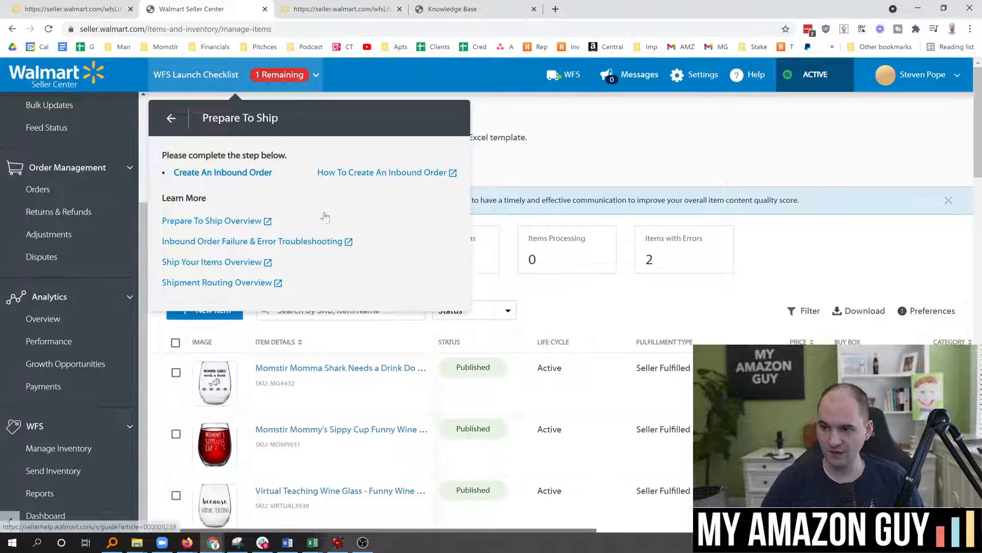
left_click(222, 174)
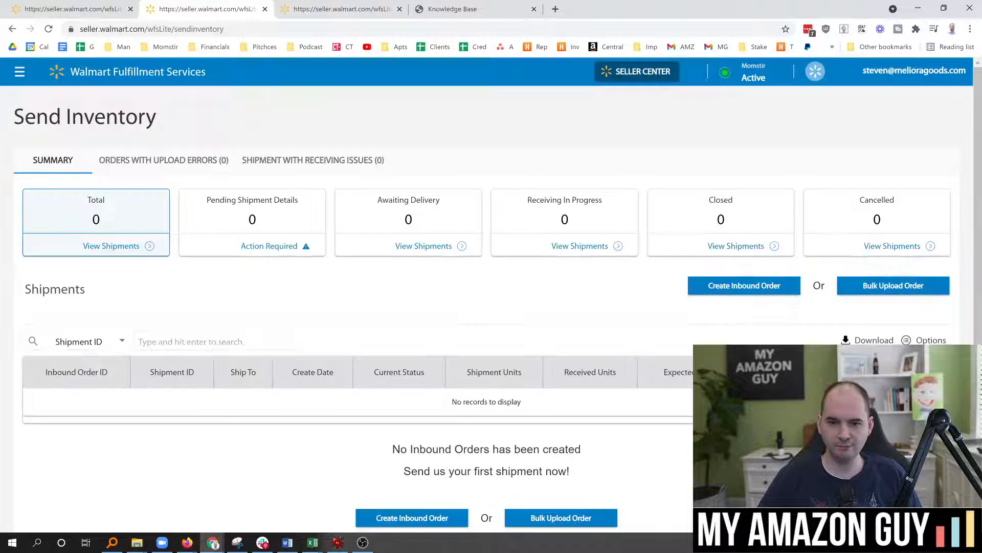
scroll(440, 366, "down", 2)
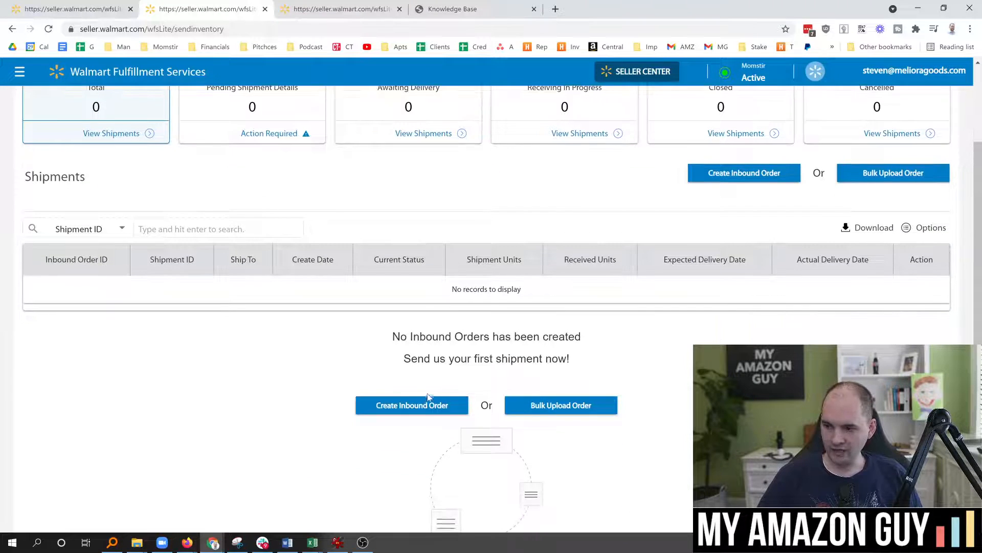
scroll(424, 398, "up", 2)
left_click(729, 291)
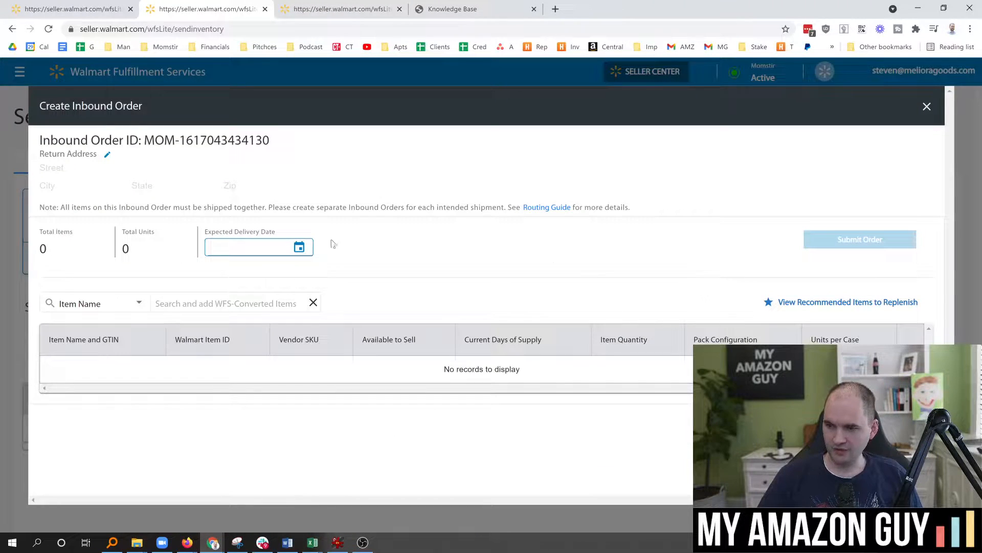
left_click(927, 107)
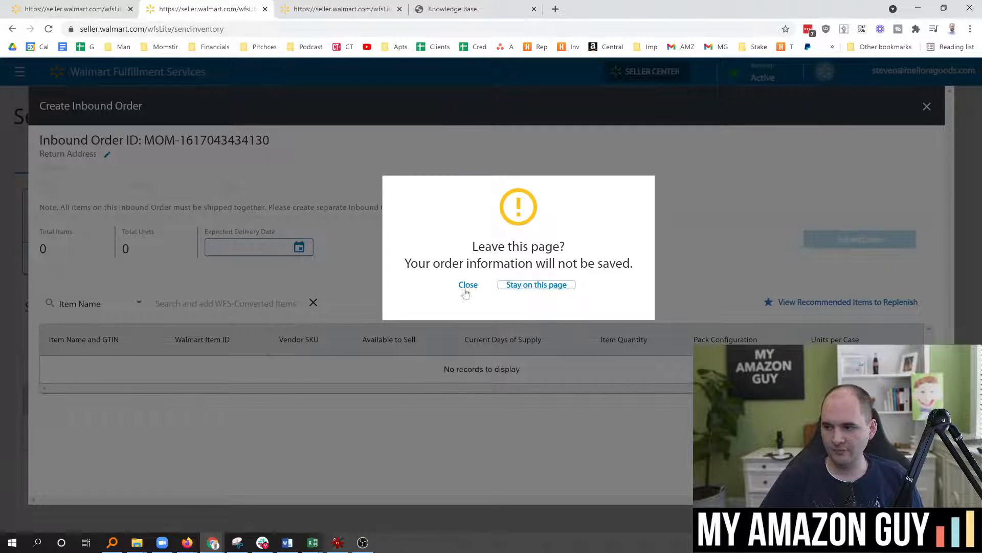
left_click(467, 285)
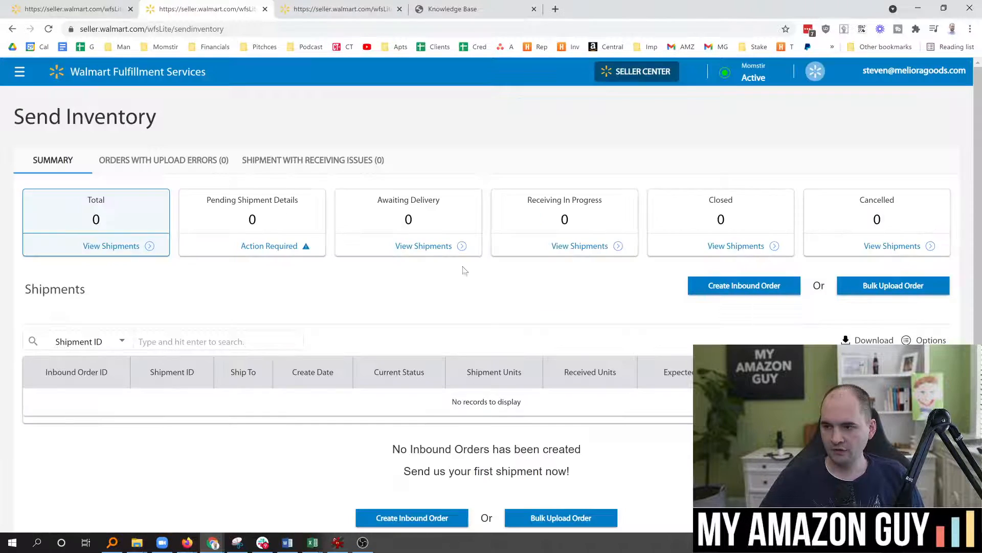
- Go to the Seller Center item management page and open Manage Inventory for WFS from there
left_click(111, 8)
left_click(205, 9)
left_click(335, 9)
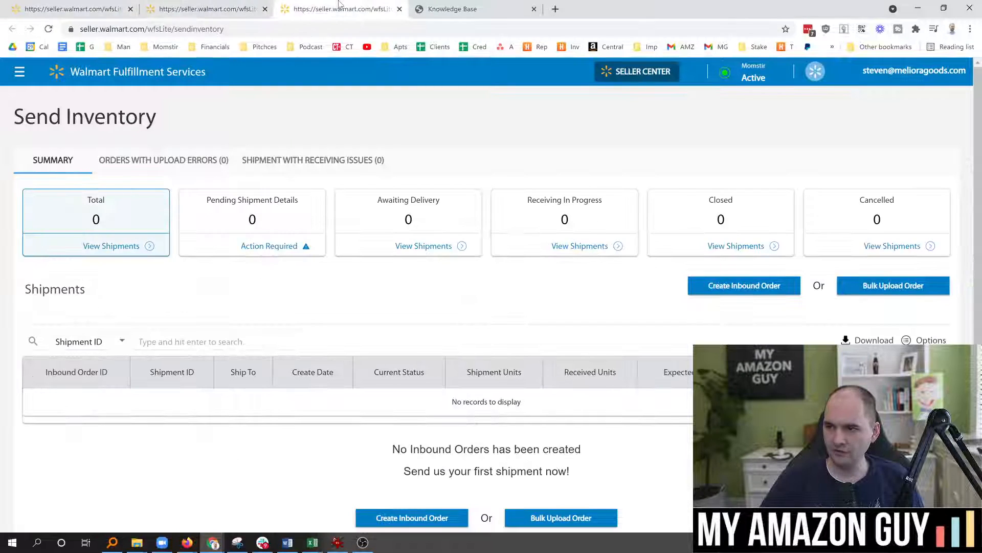
left_click(19, 72)
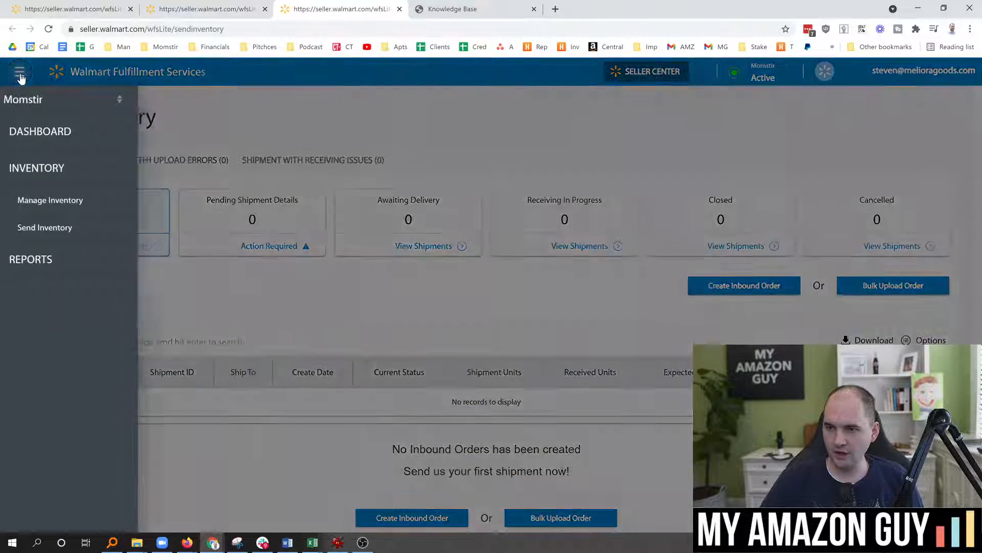
left_click(63, 137)
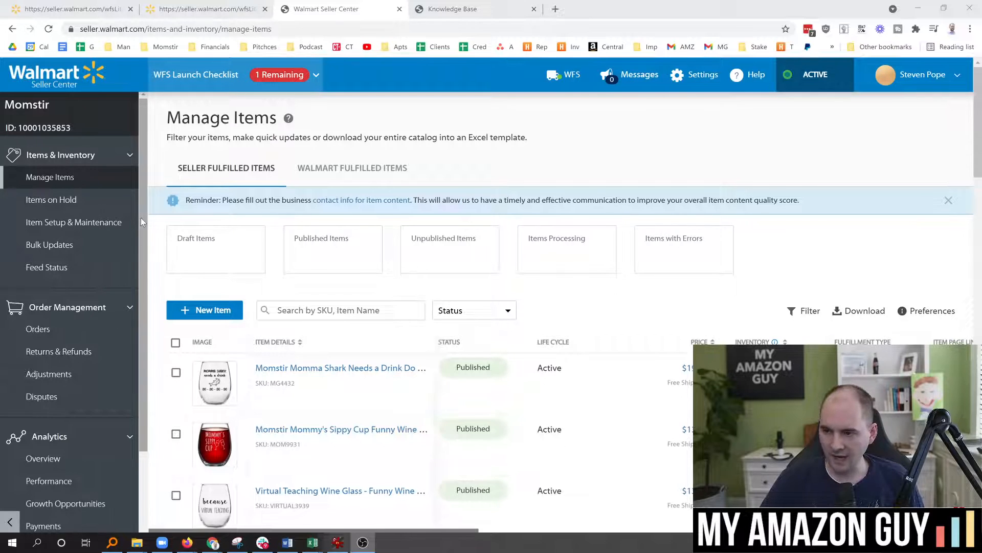
scroll(136, 279, "down", 2)
scroll(136, 279, "down", 2)
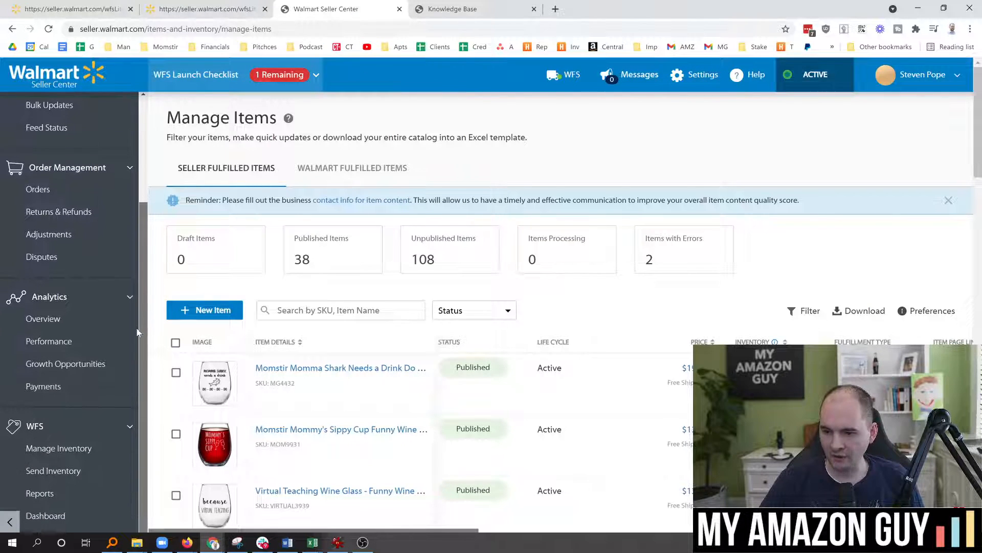
left_click(53, 448)
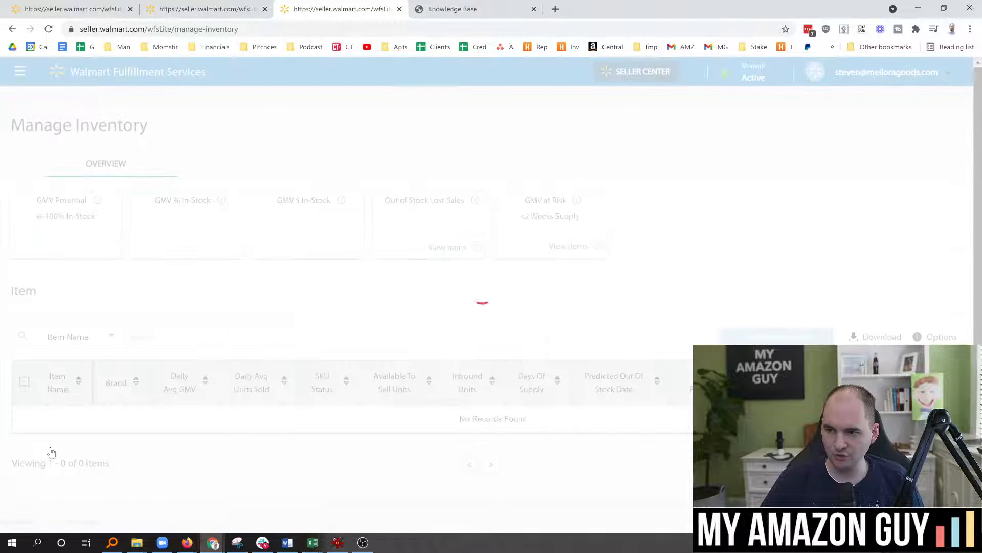
- Select the Momstir Social Distancing stemless wine glass and create an inbound order for it
scroll(328, 317, "down", 2)
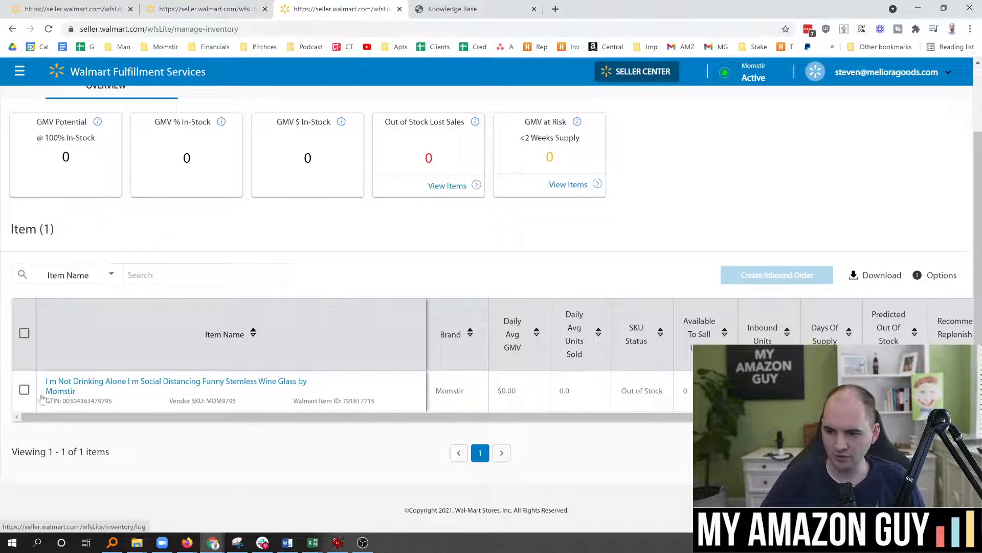
left_click(24, 390)
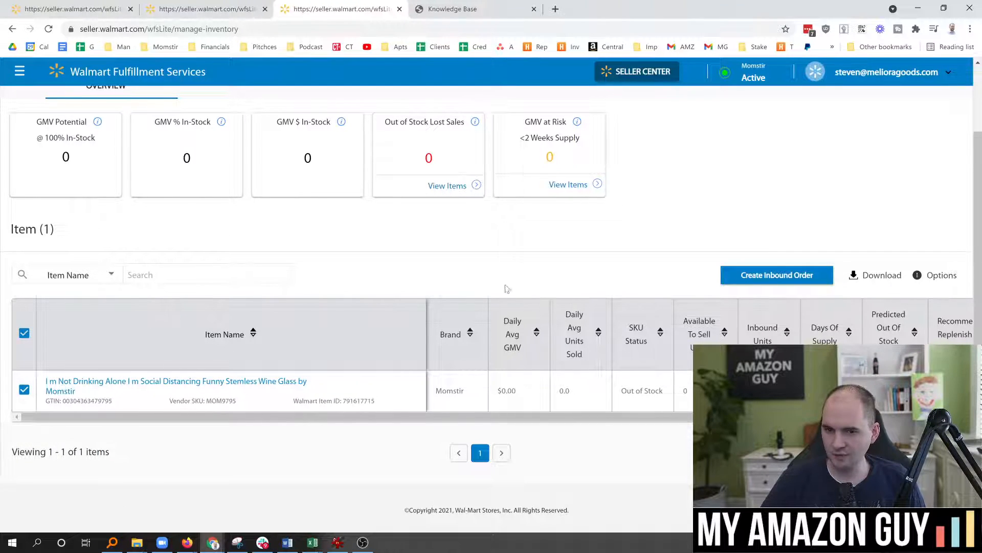
left_click(785, 278)
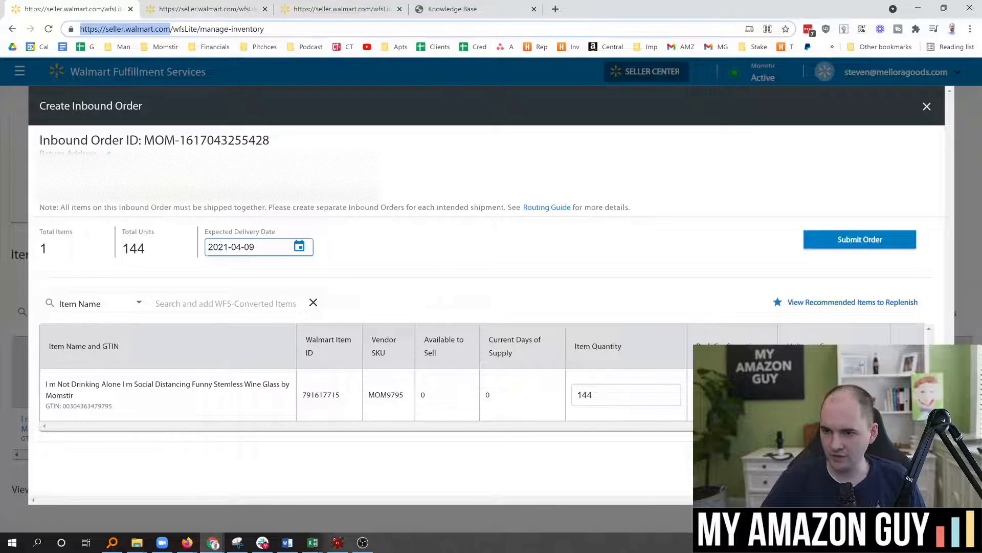
- Check the expected delivery date and item quantity on the inbound order, and submit the order
left_click_drag(259, 247, 193, 250)
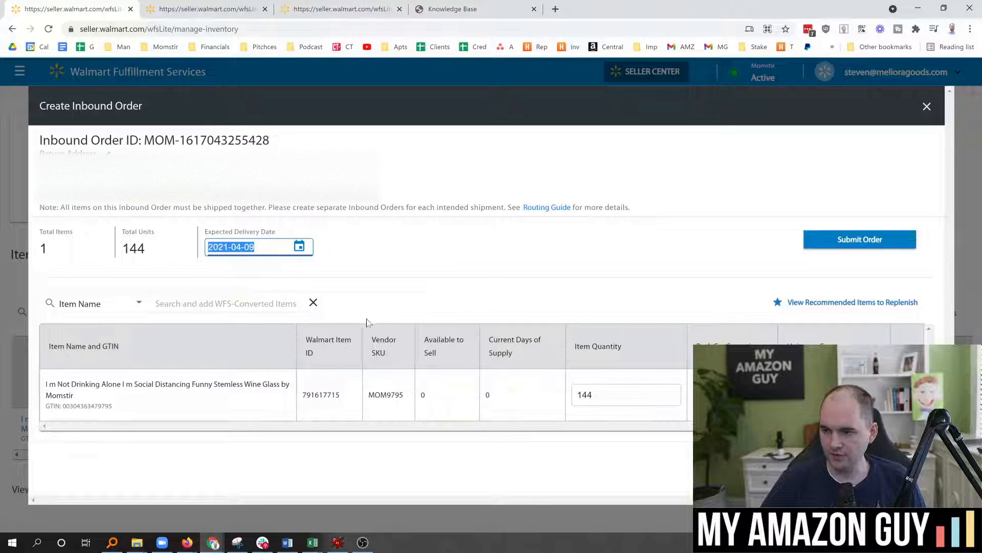
double_click(584, 394)
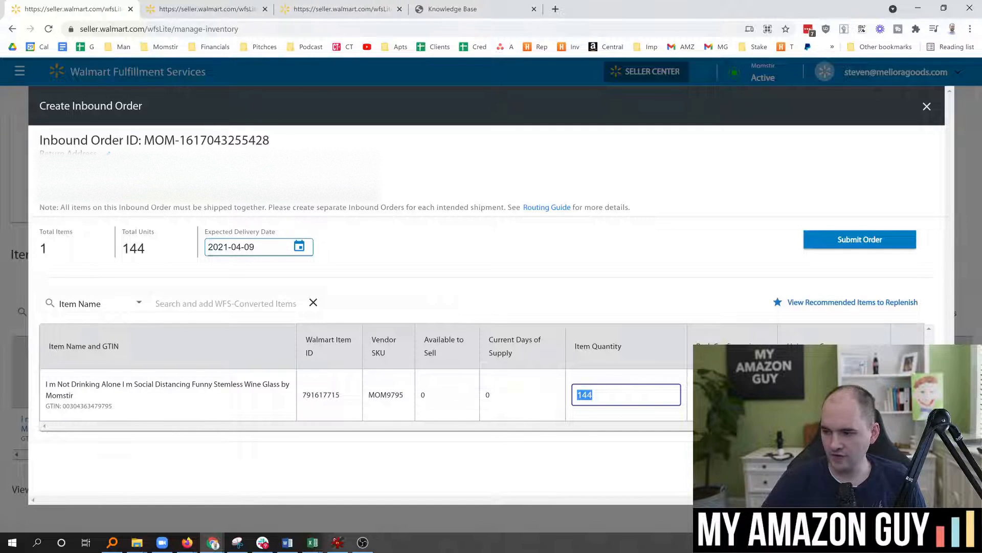
left_click(593, 394)
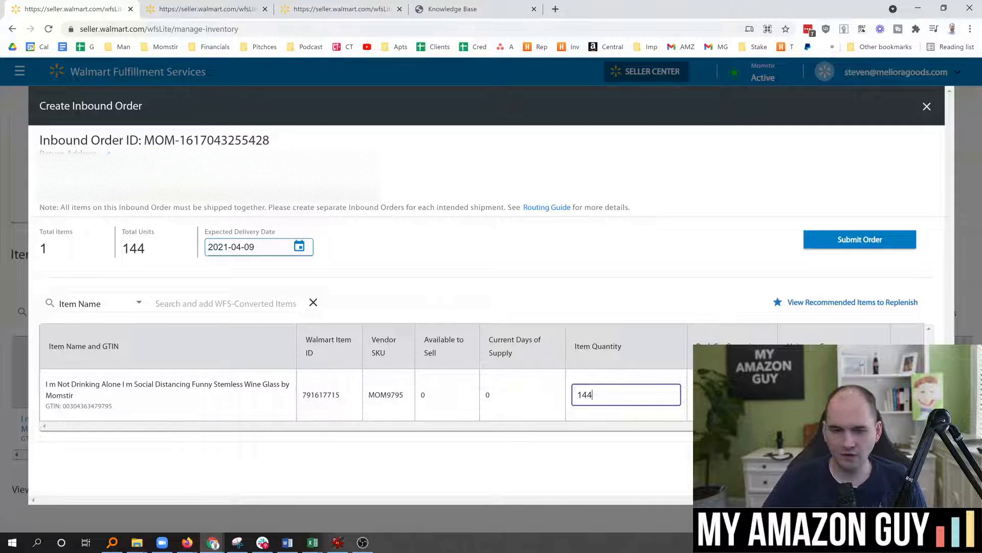
left_click(857, 240)
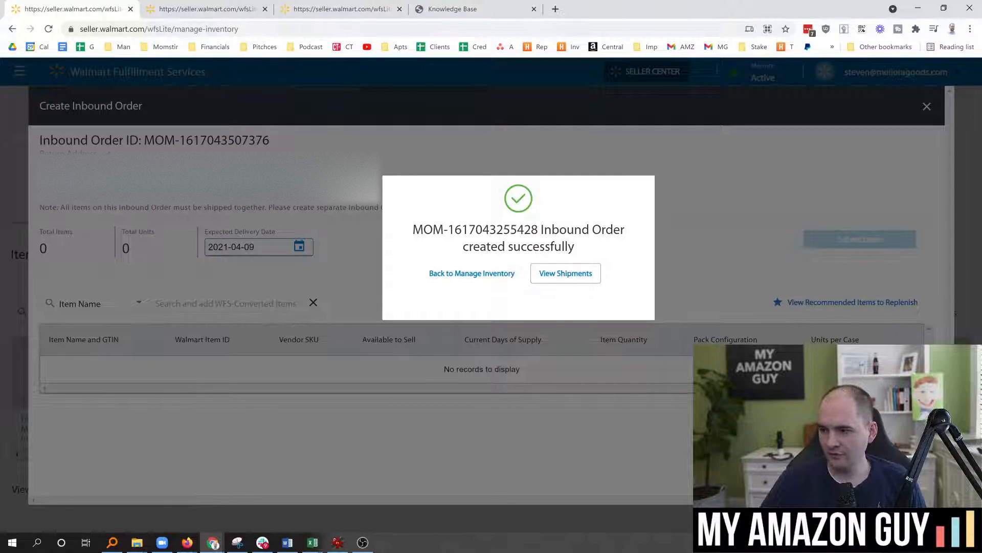
- View the shipments from the order confirmation and start preparing the pending shipment
left_click_drag(544, 229, 576, 246)
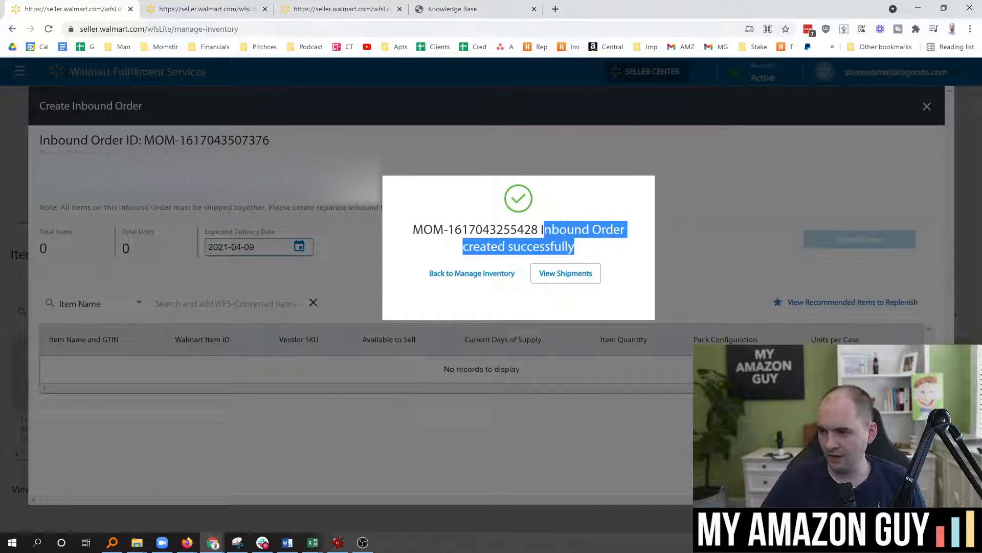
right_click(566, 280)
left_click(545, 275)
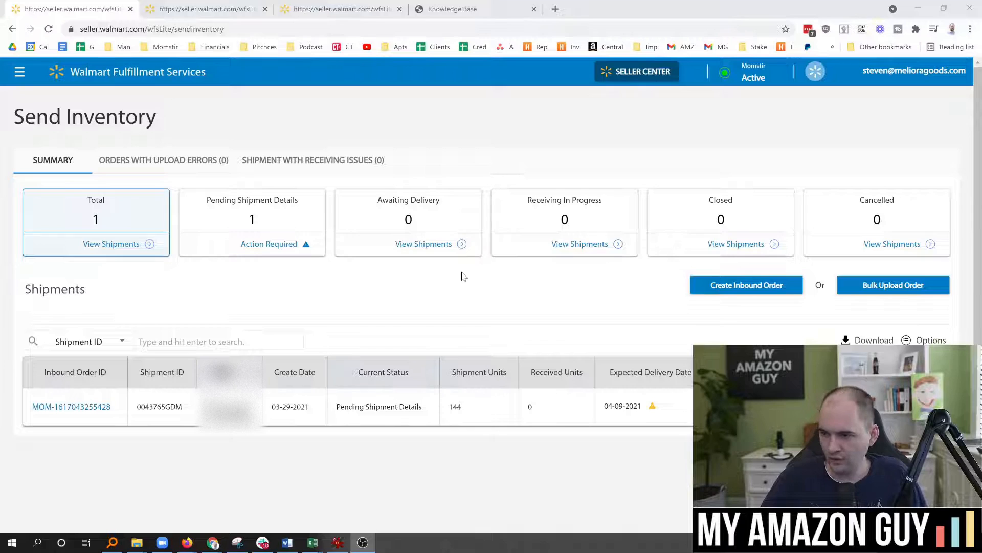
scroll(510, 331, "down", 1)
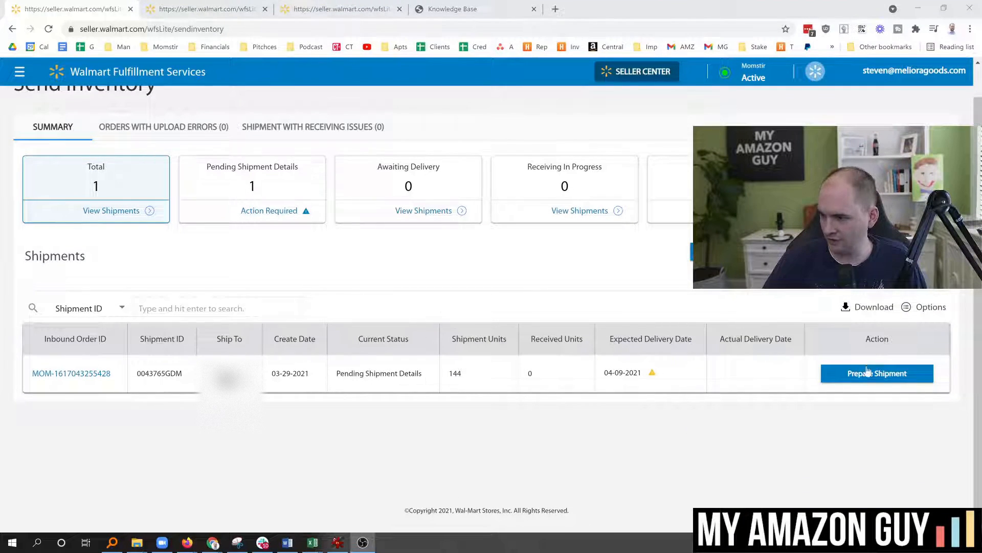
left_click(868, 371)
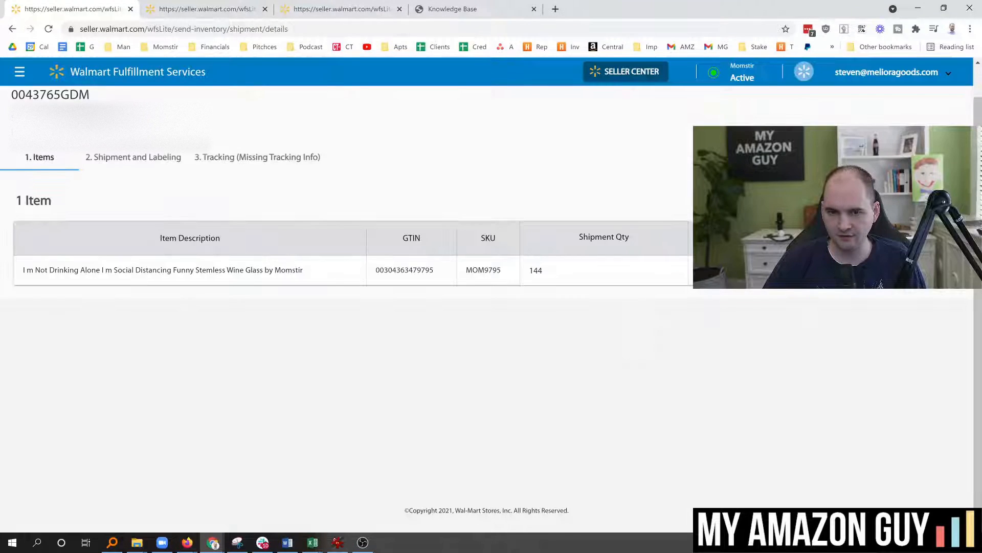
left_click(409, 404)
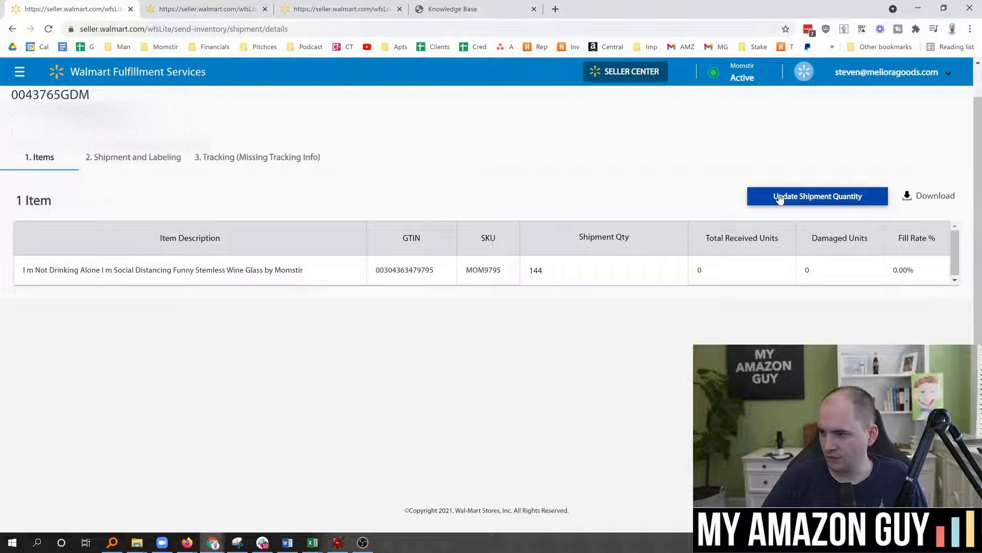
- Choose Small Parcel in the Shipment and Labeling package details and enter 1 single SKU box
left_click(134, 157)
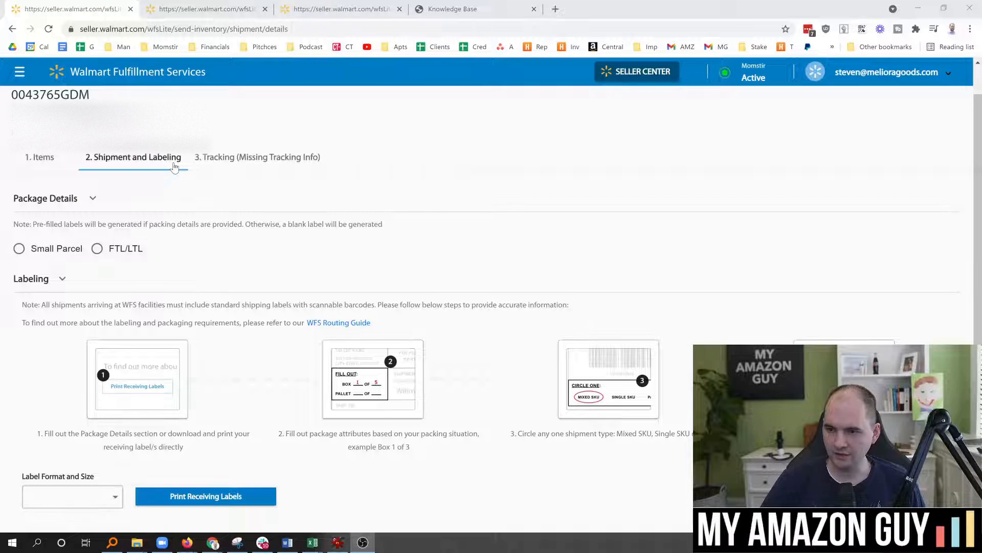
left_click(37, 254)
scroll(36, 254, "down", 2)
left_click(51, 199)
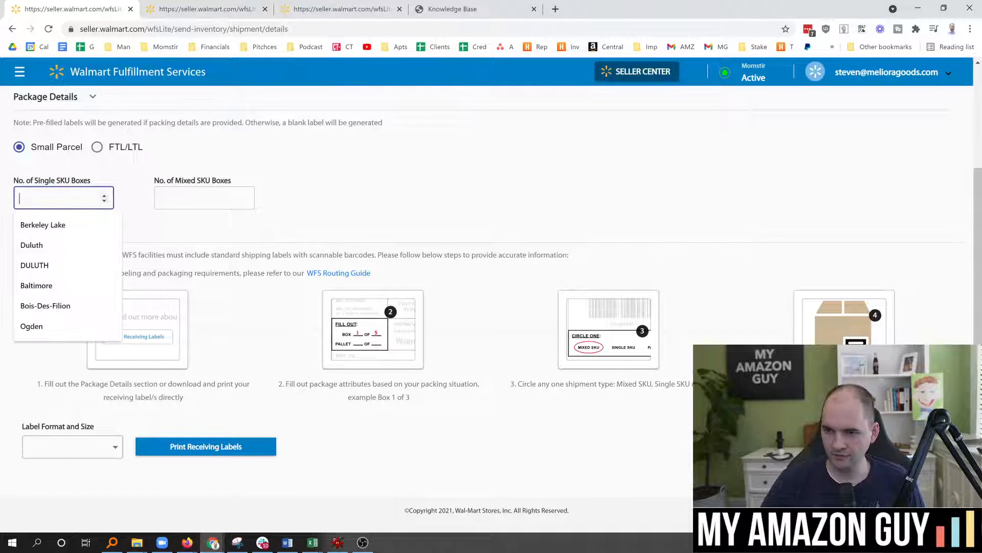
type("1")
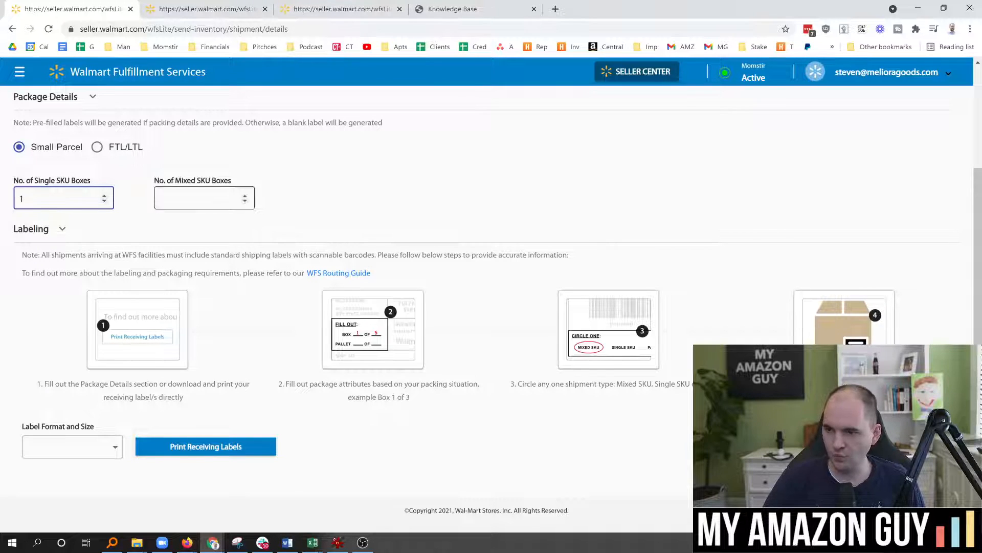
left_click(200, 198)
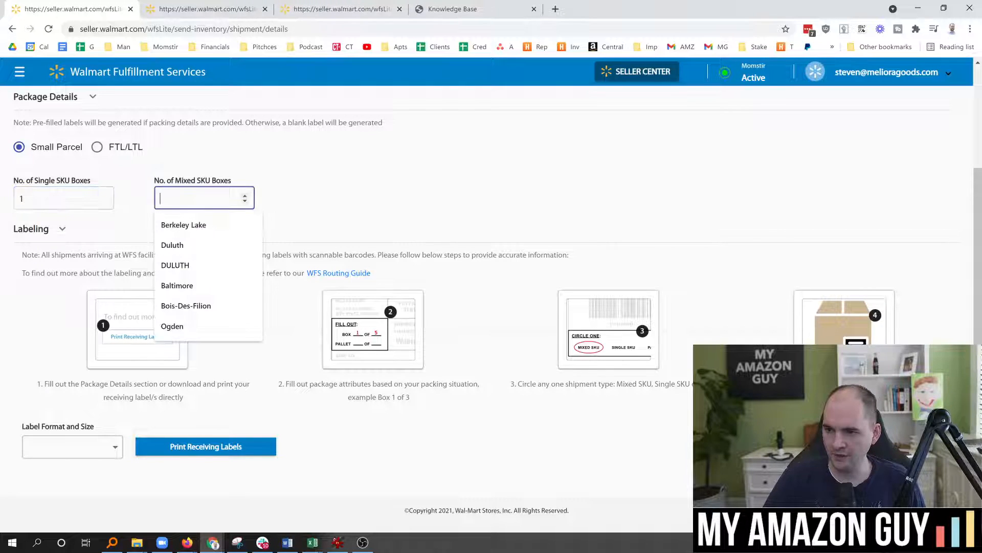
left_click(276, 183)
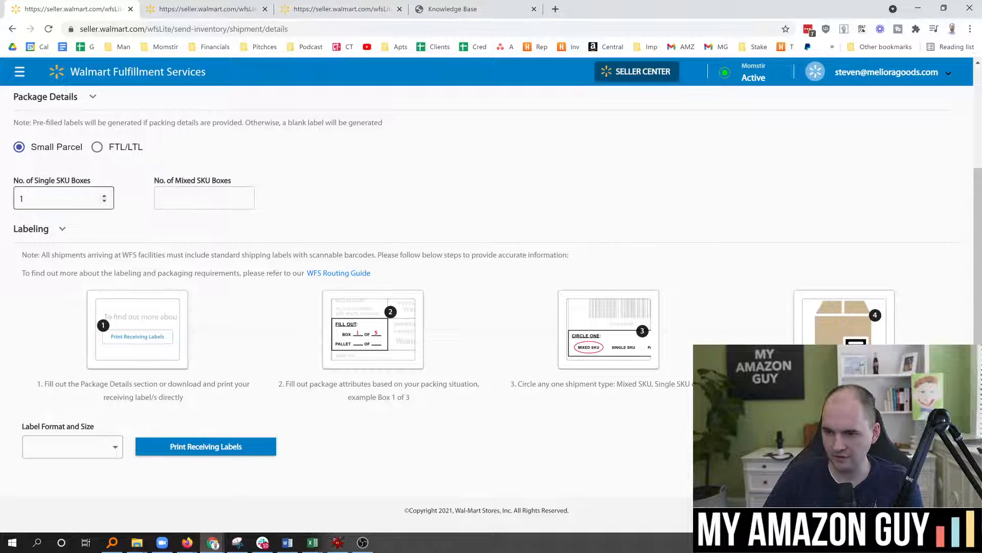
- Change the number of single SKU boxes to 3
left_click(51, 198)
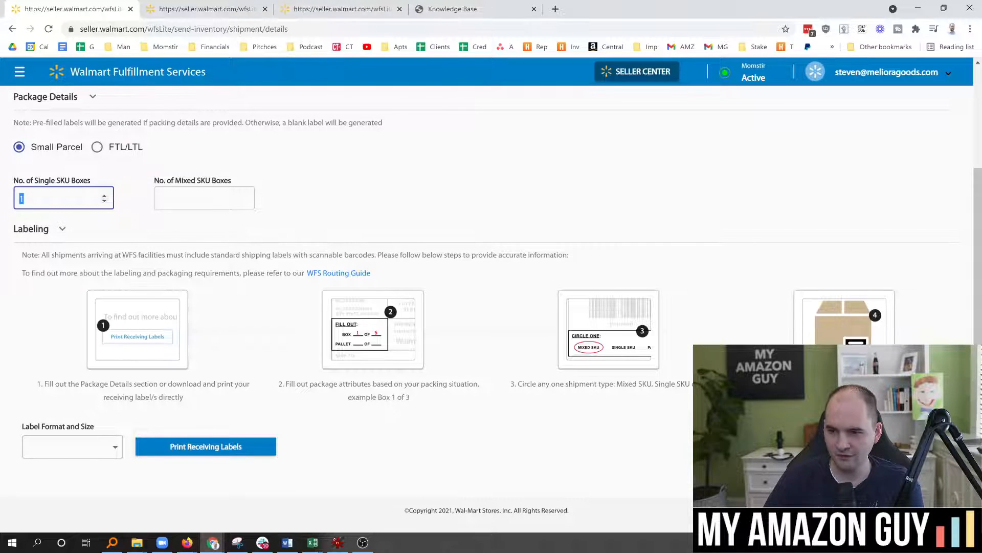
key("BackSpace")
type("3")
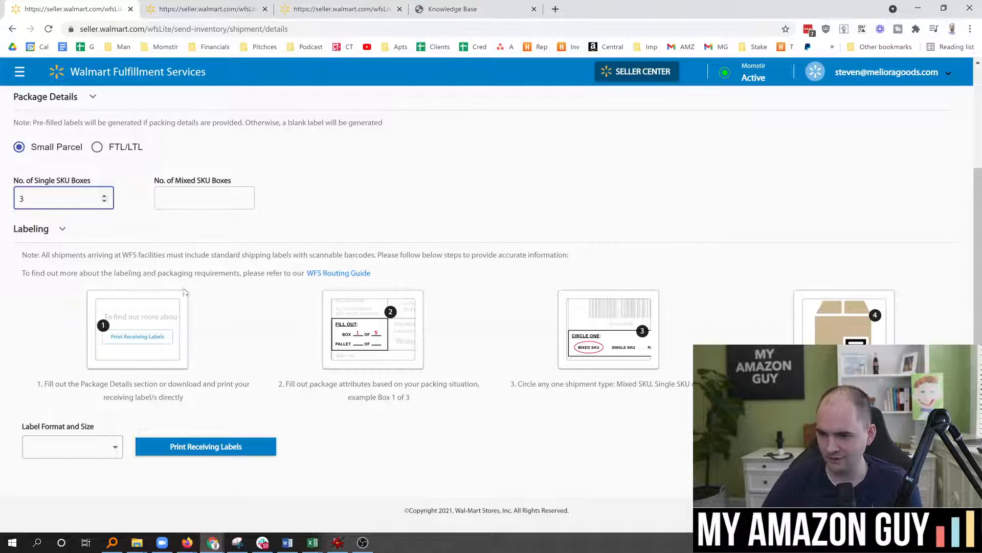
- Set the label format and size to PDF: 4 in. x 6 in. and generate the receiving labels for the shipment
left_click(94, 447)
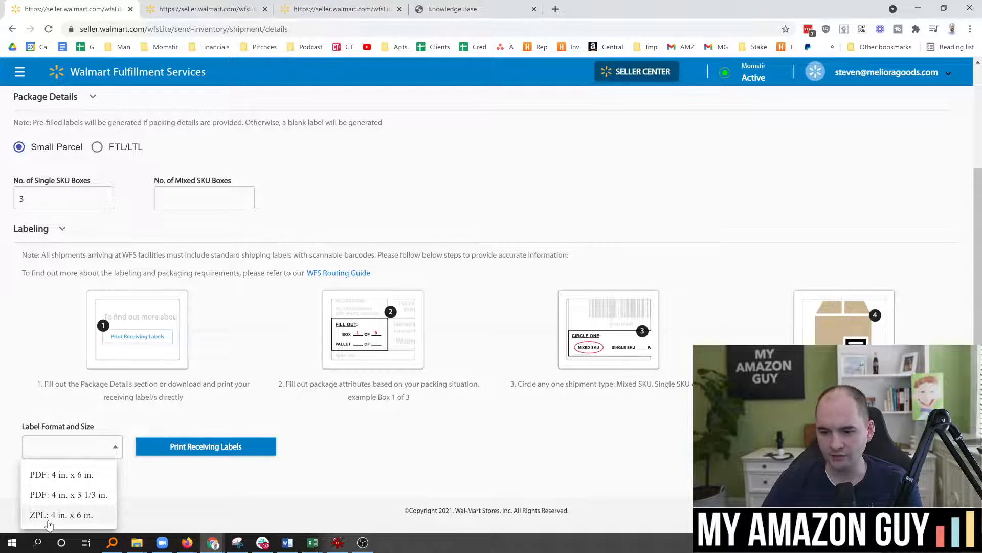
left_click(62, 474)
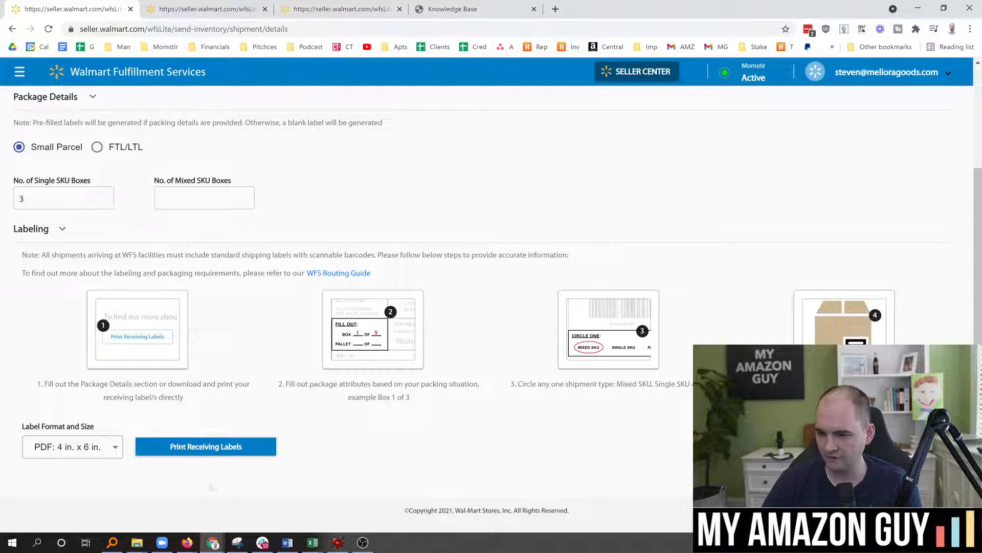
left_click(223, 447)
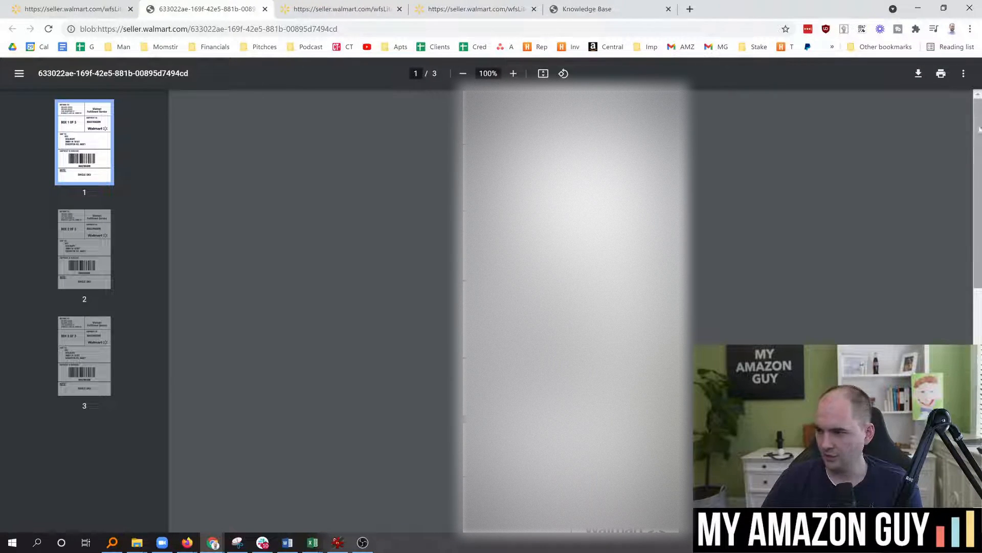
left_click_drag(978, 130, 977, 59)
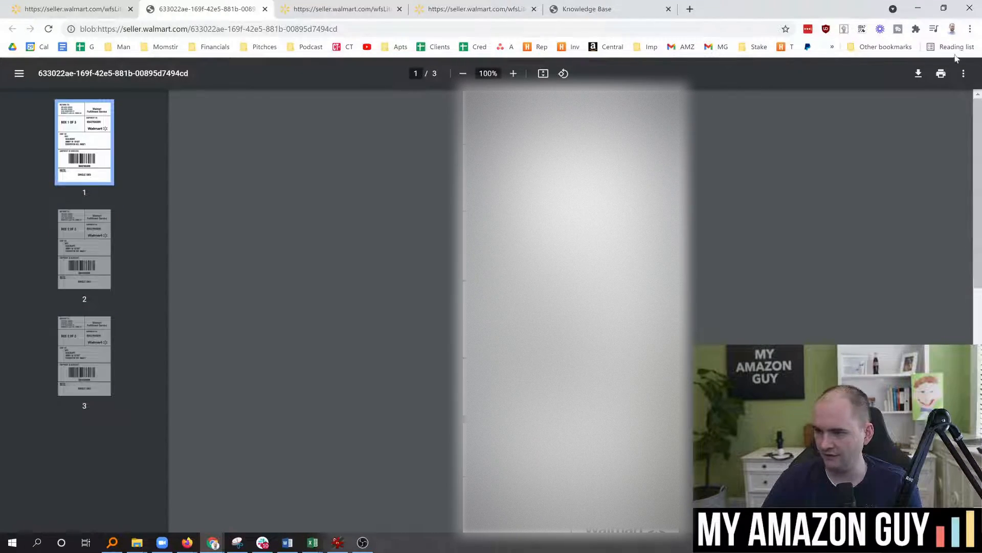
- Return to the shipment details and read the labeling instructions on package details, package attributes and shipment type
left_click(77, 9)
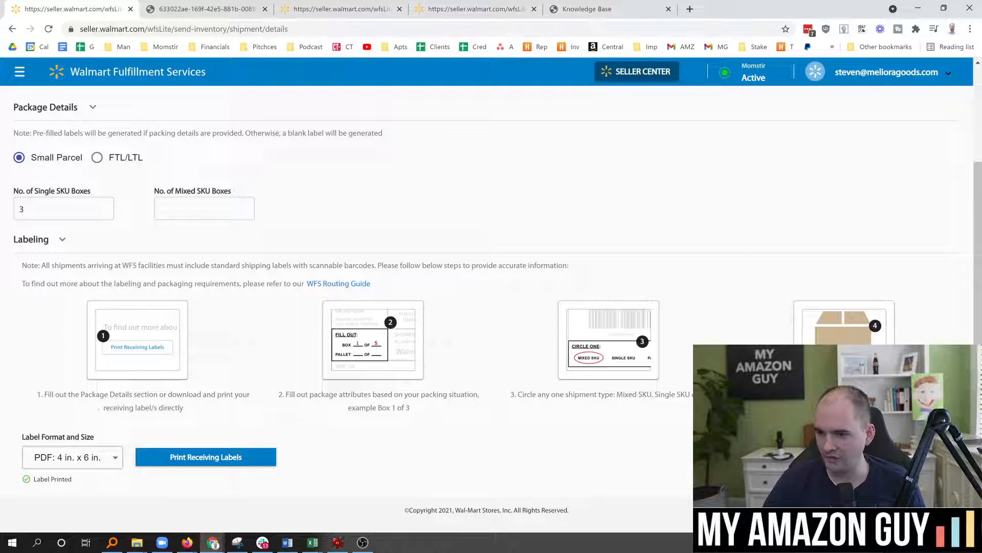
left_click_drag(96, 394, 203, 394)
left_click_drag(296, 394, 418, 394)
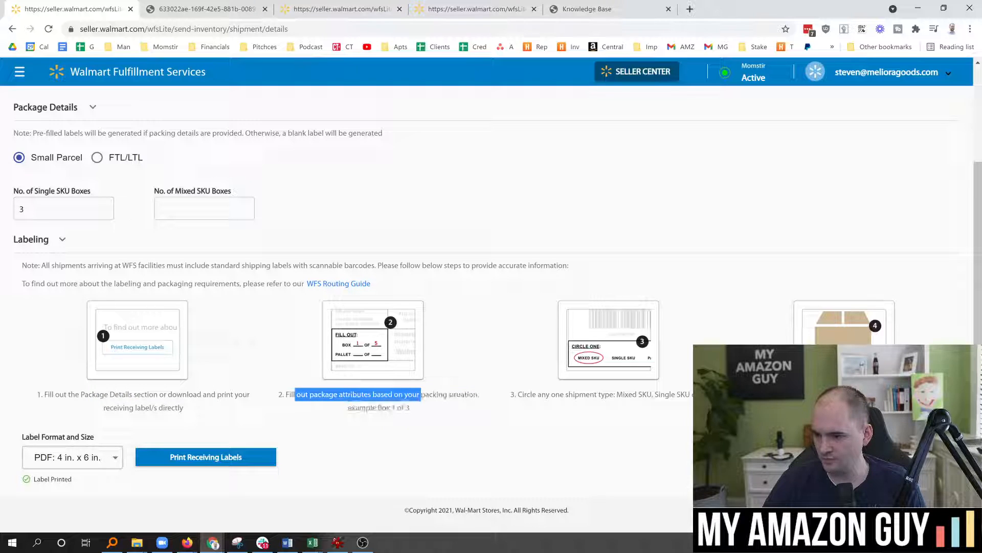
left_click_drag(517, 394, 696, 394)
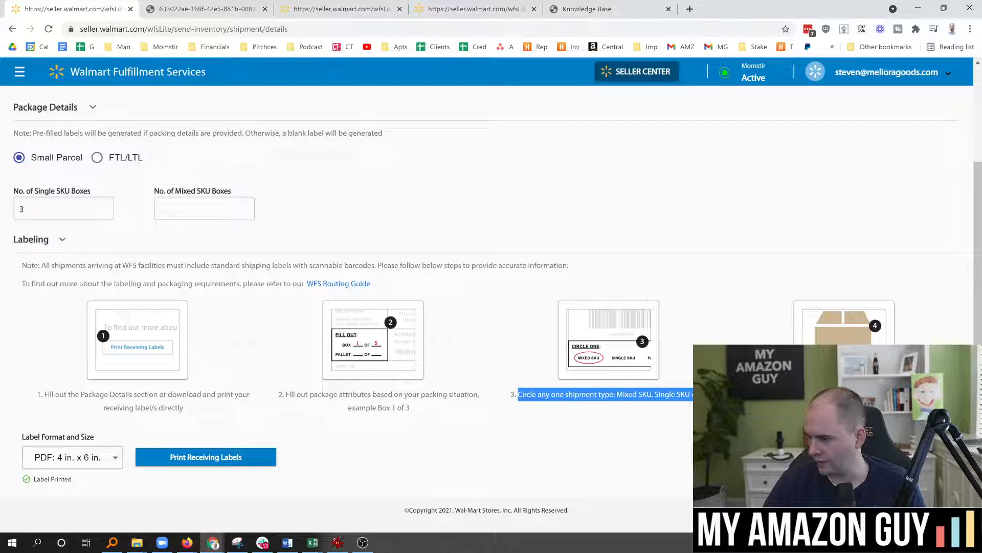
left_click(717, 405)
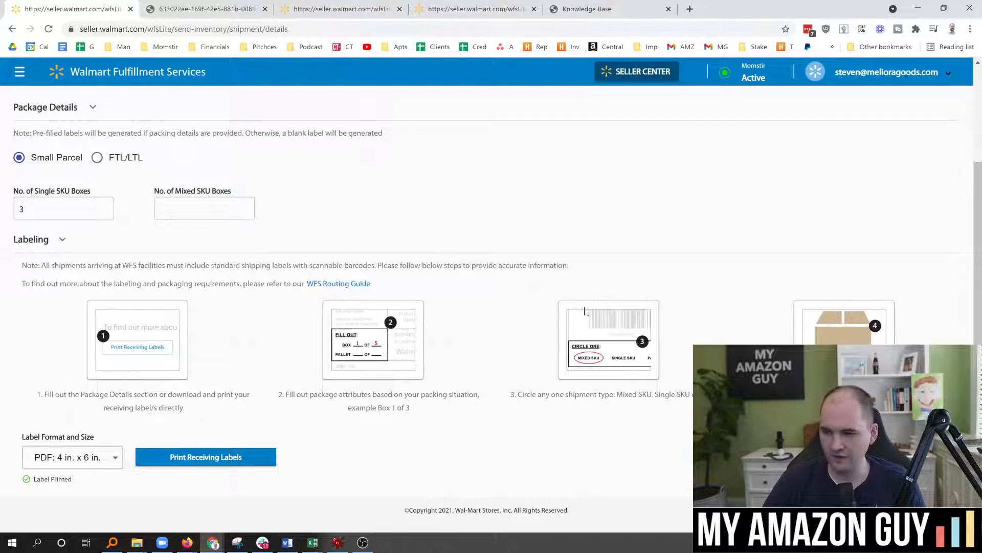
- Examine the box numbers, ship-to address and barcodes on the generated receiving labels, and return to the shipment details
key("ctrl+Tab")
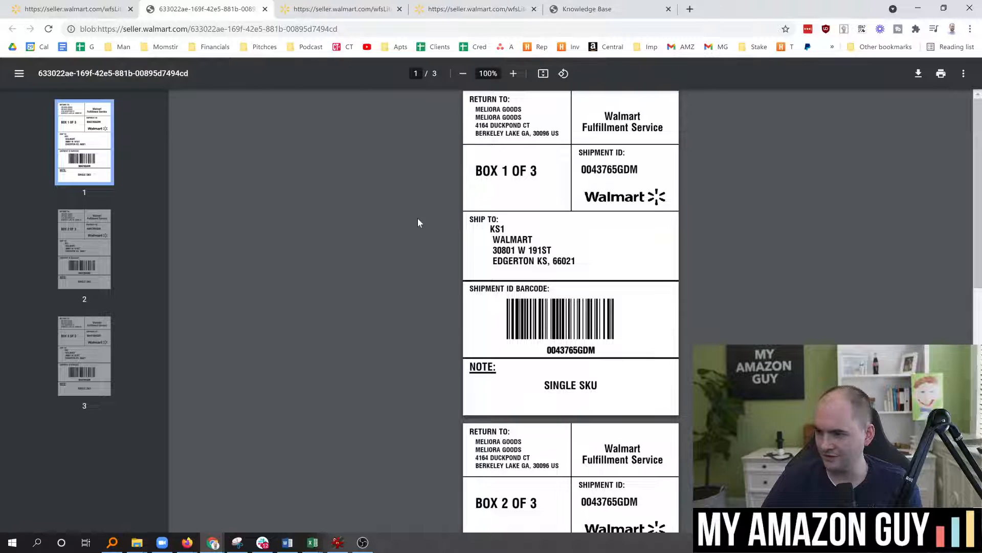
scroll(416, 221, "down", 1)
scroll(413, 226, "down", 1)
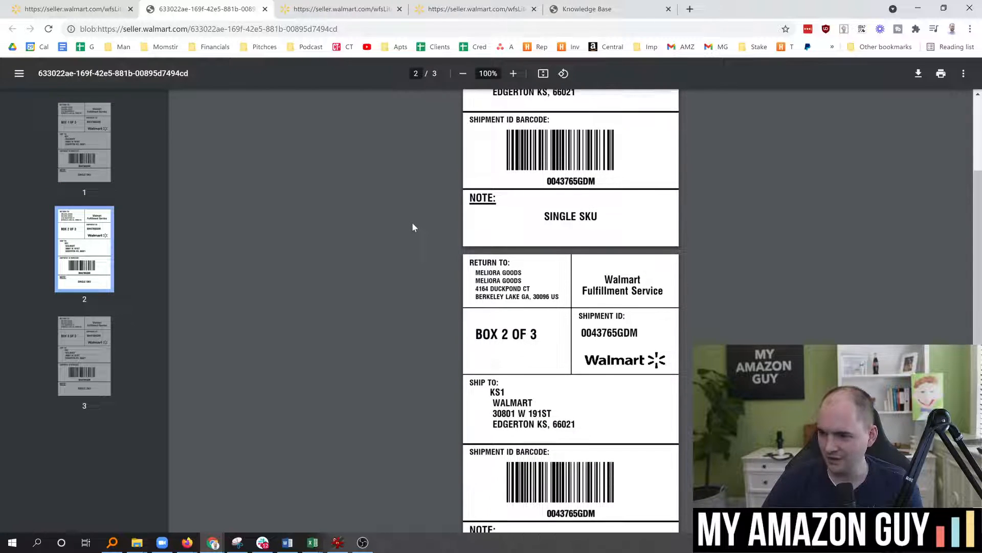
scroll(414, 227, "up", 9)
left_click(88, 8)
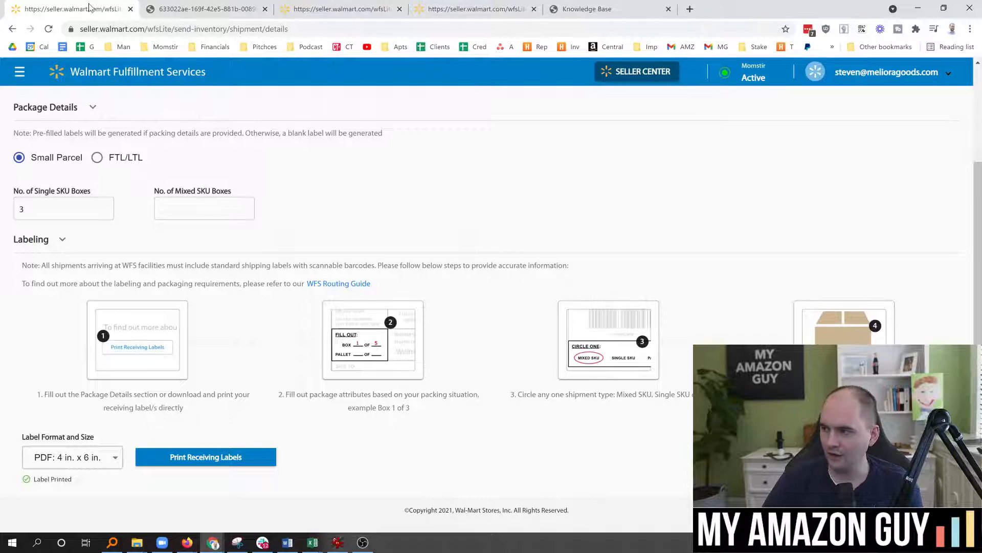
key("alt+Tab")
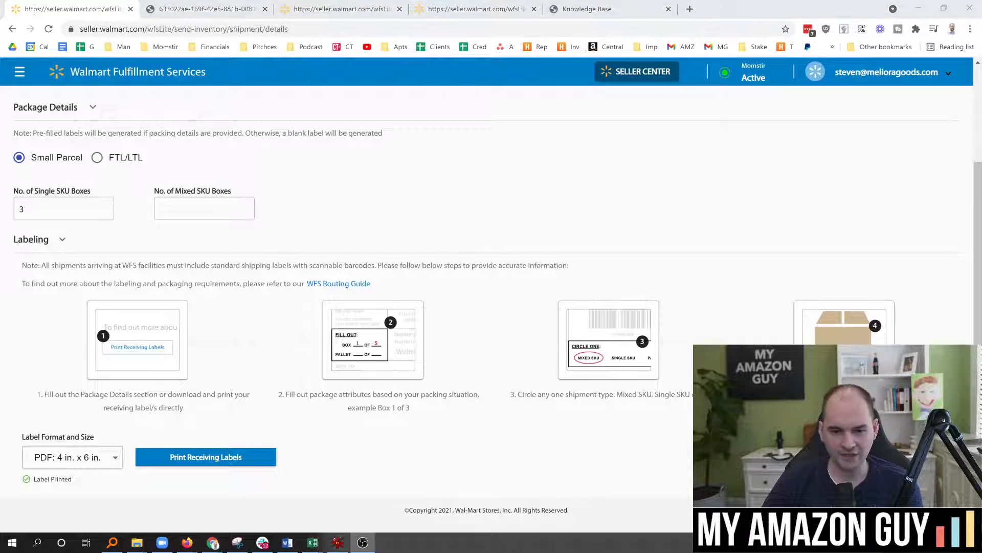